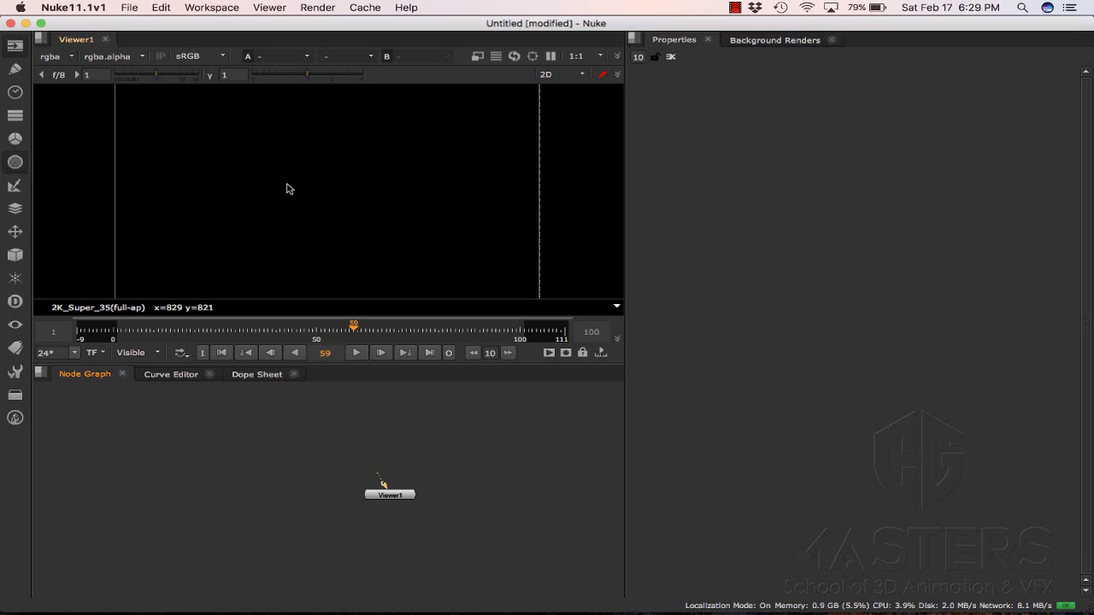
Step: Move the playhead to frame 13 on the timeline
scroll(286, 189, down, 1)
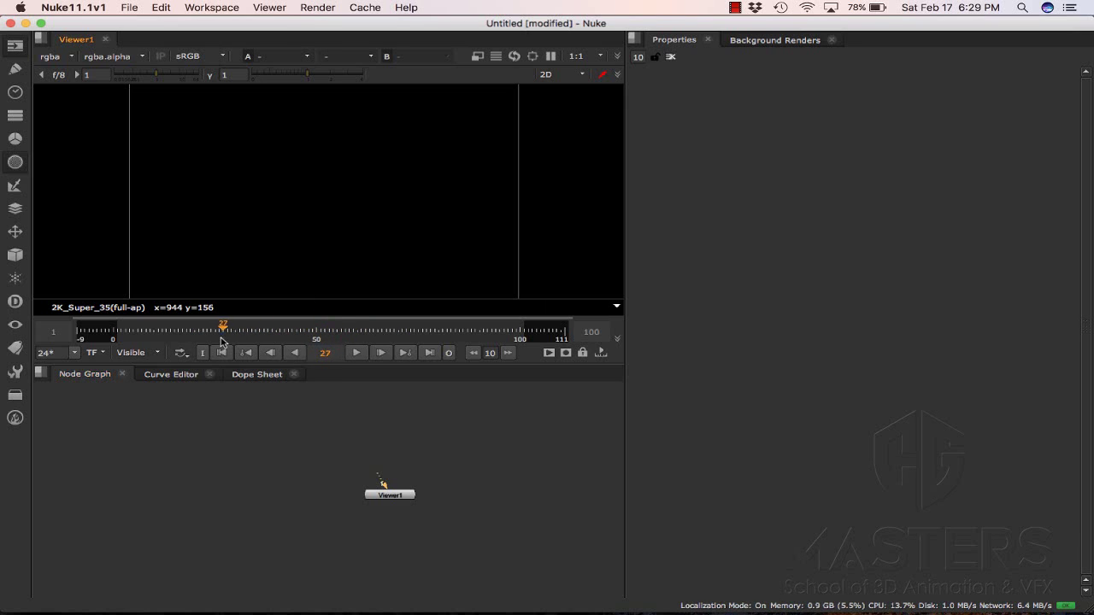
click(165, 332)
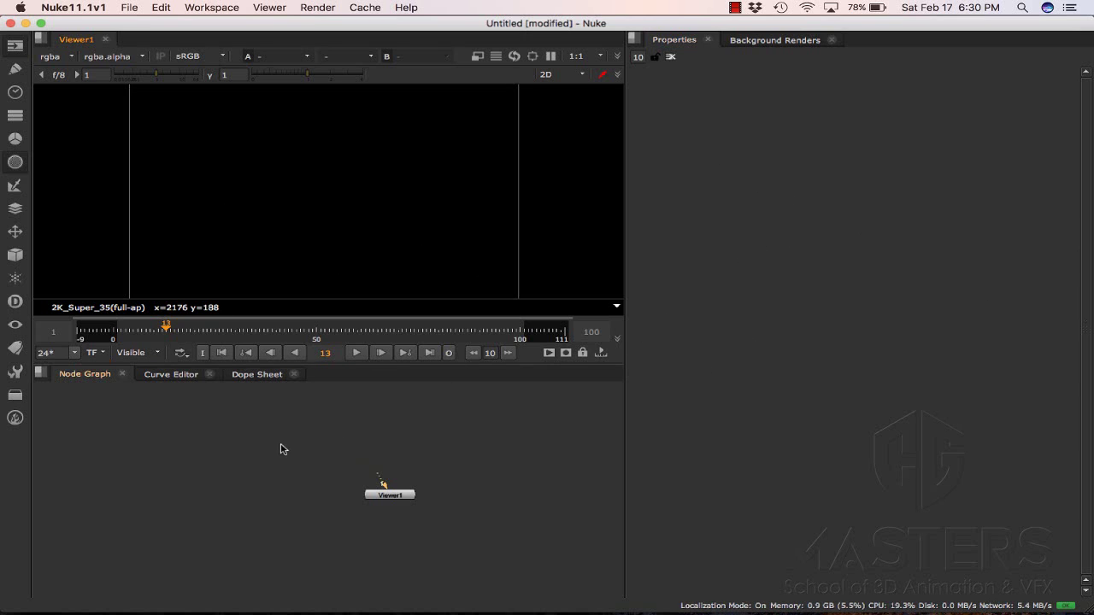
Step: Try out a Blur node in the node graph and delete it
key(b)
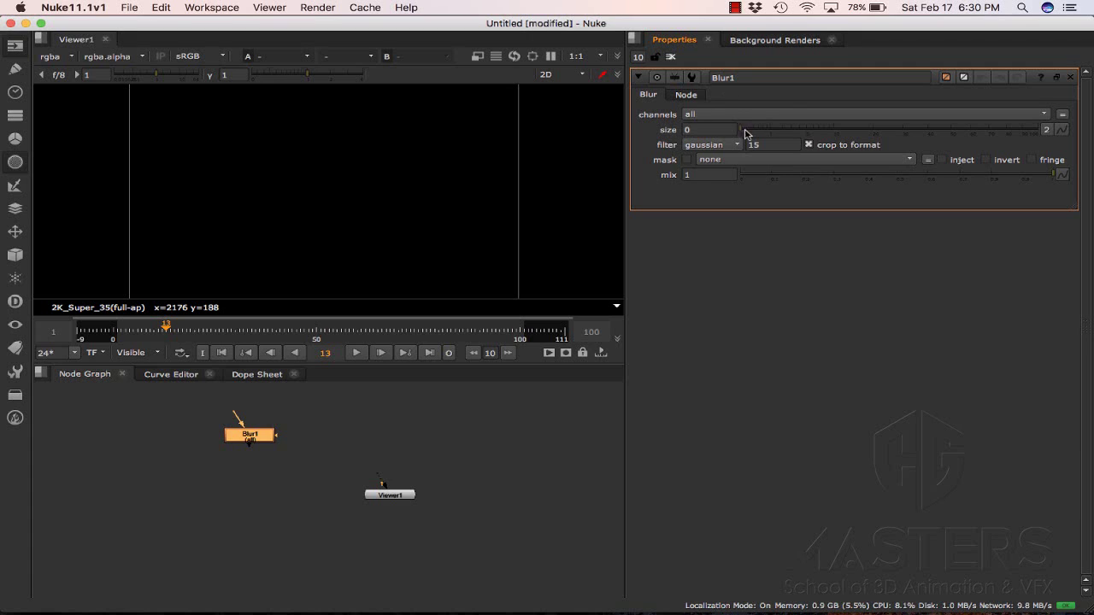
mouse_move(741, 129)
mouse_down()
mouse_move(885, 140)
mouse_move(741, 127)
mouse_up()
click(246, 436)
key(BackSpace)
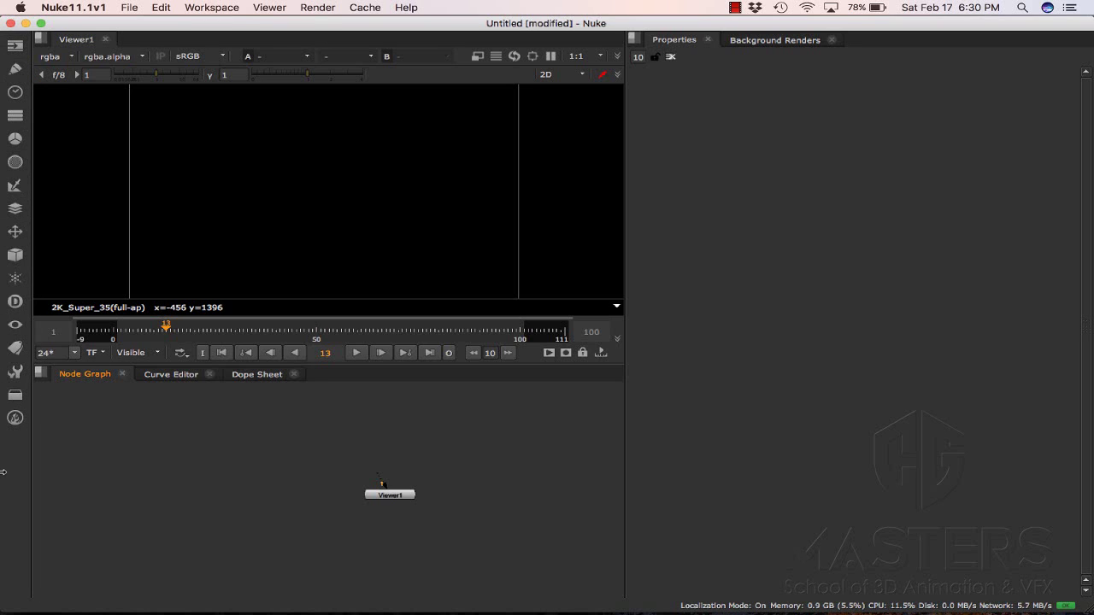
Step: Look through the available node categories, including Image, Draw, Channel, Keyer, Filter, Transform and Merge
click(13, 50)
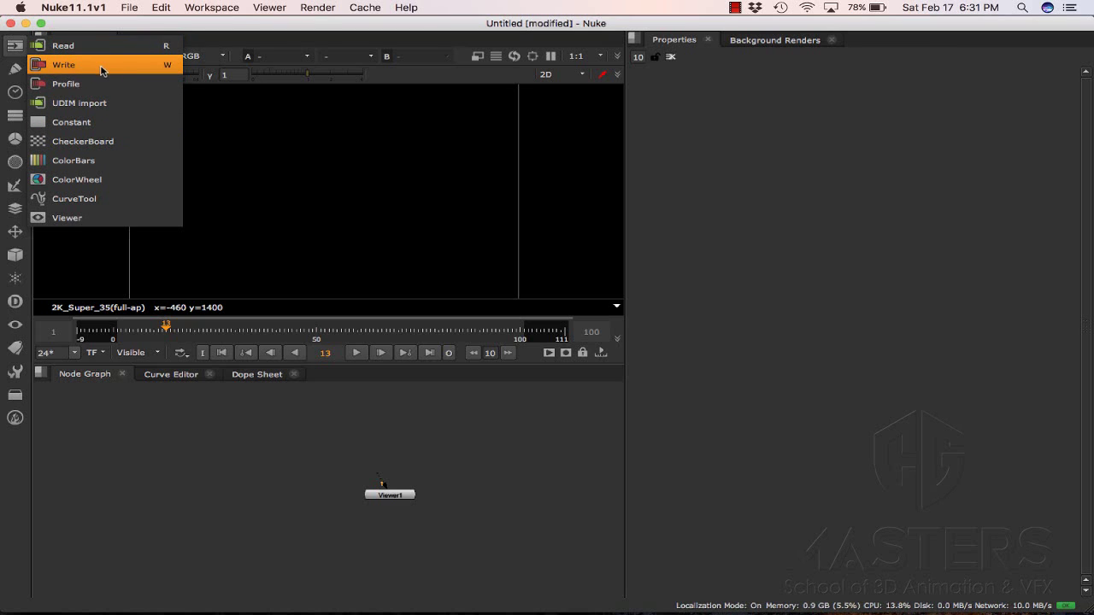
click(12, 77)
click(13, 77)
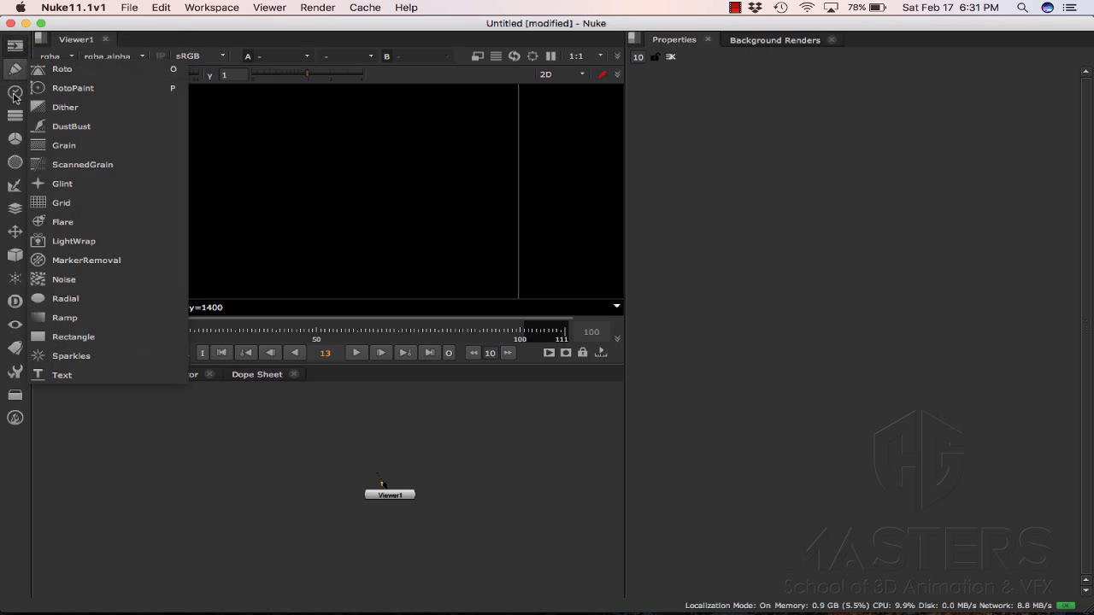
click(17, 97)
click(12, 125)
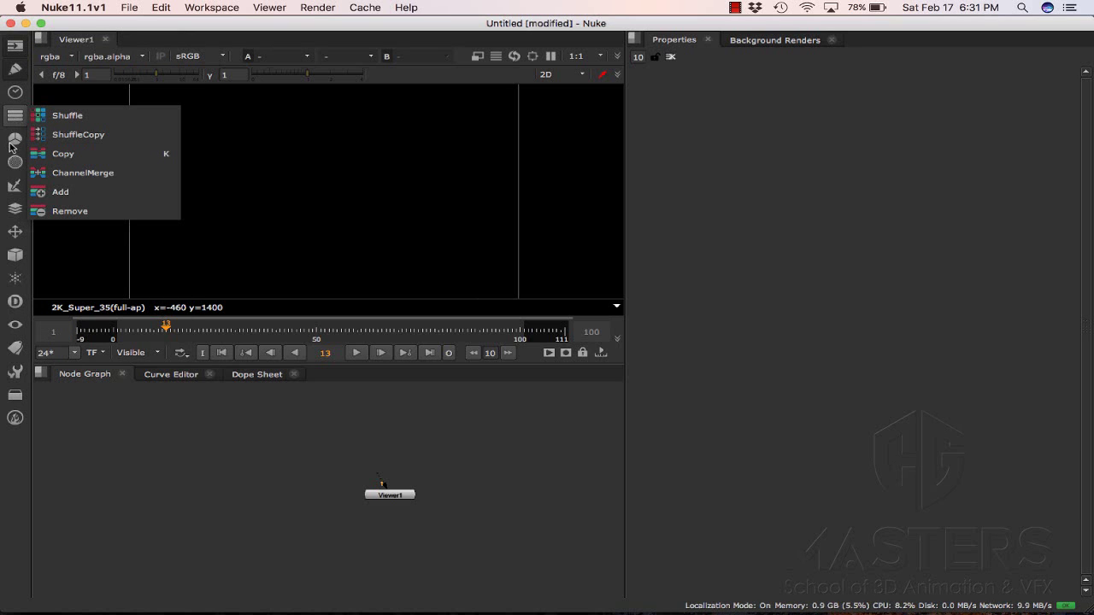
click(13, 162)
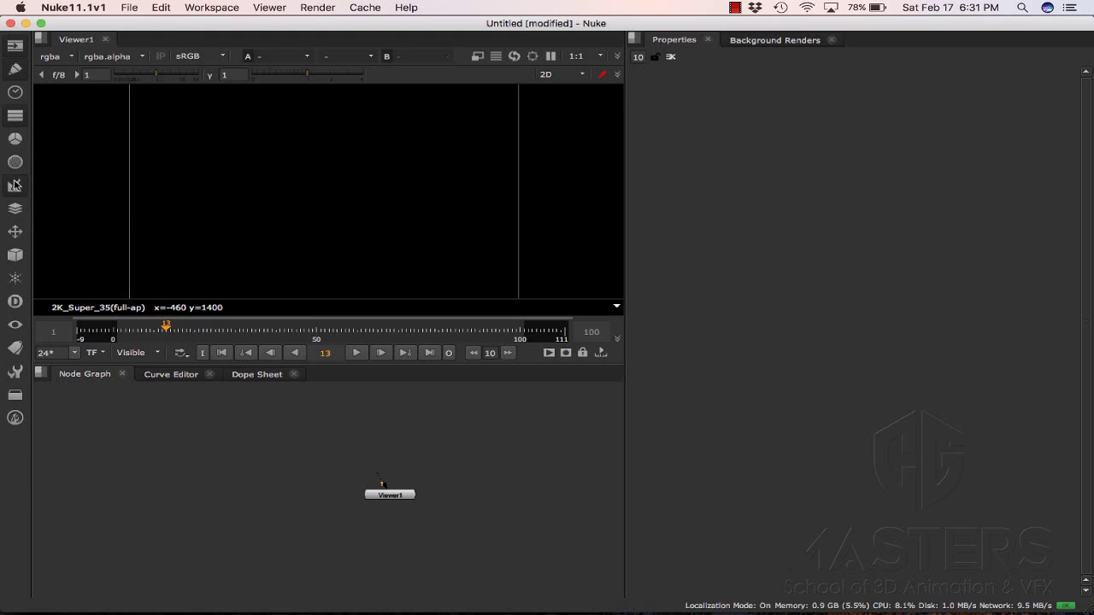
click(13, 187)
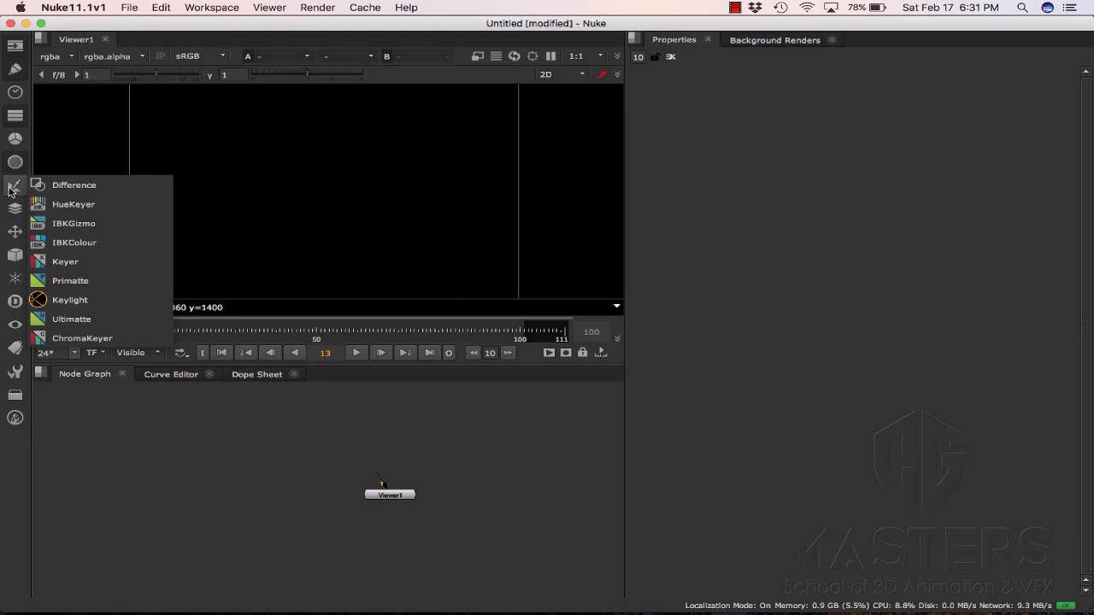
click(14, 164)
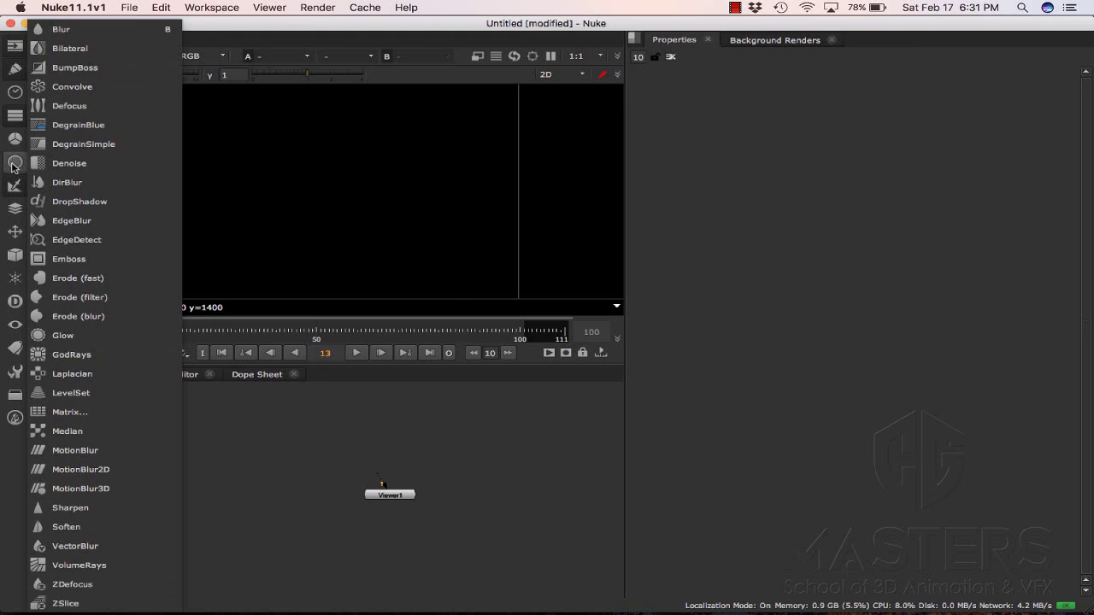
click(14, 234)
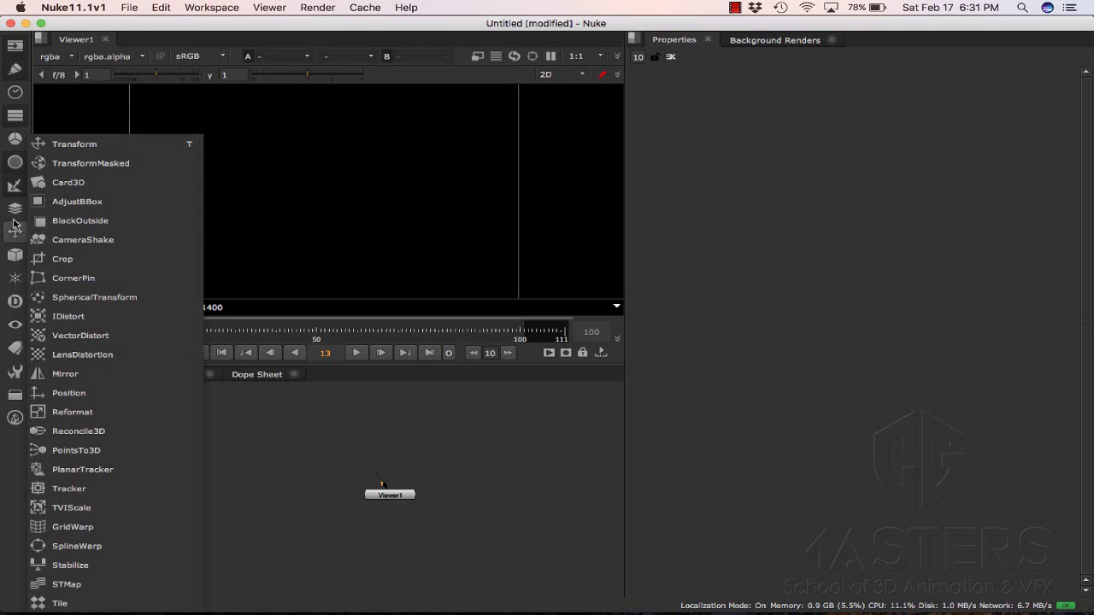
click(14, 210)
click(15, 208)
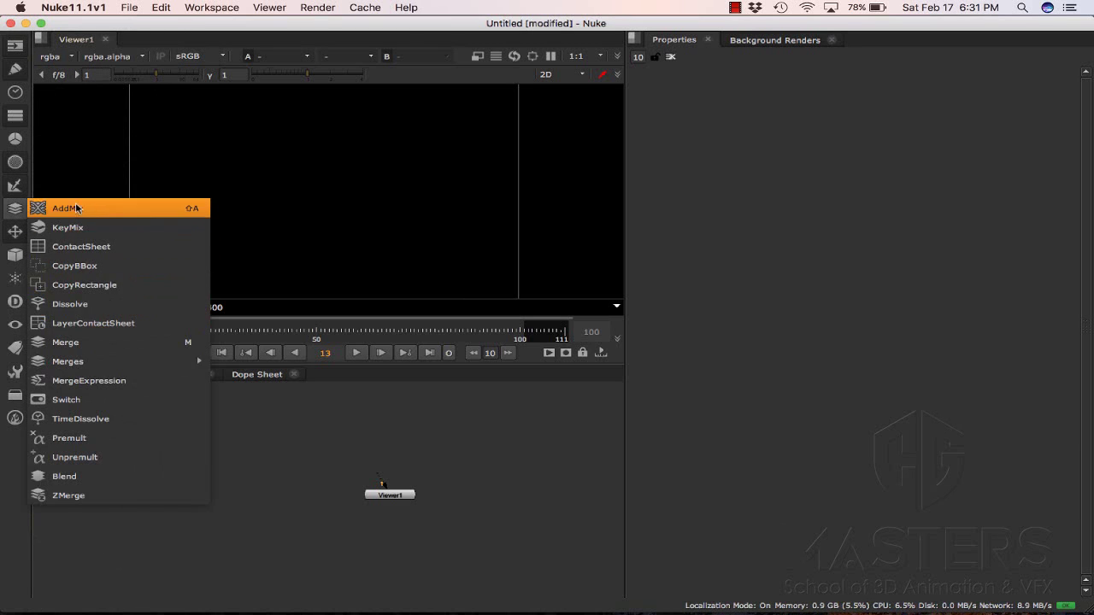
click(322, 445)
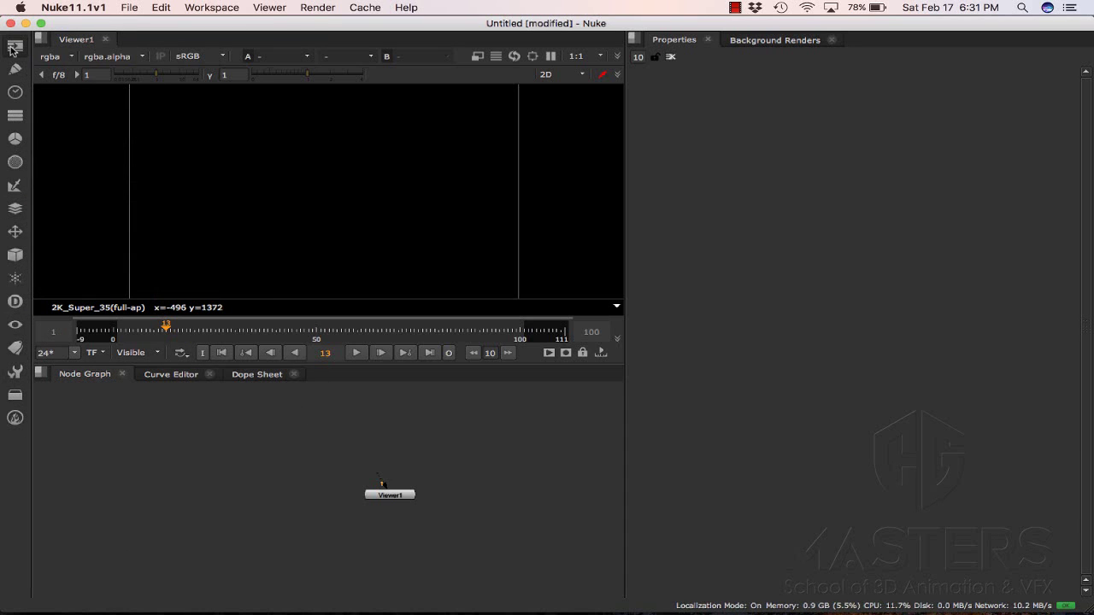
right_click(251, 455)
mouse_move(291, 290)
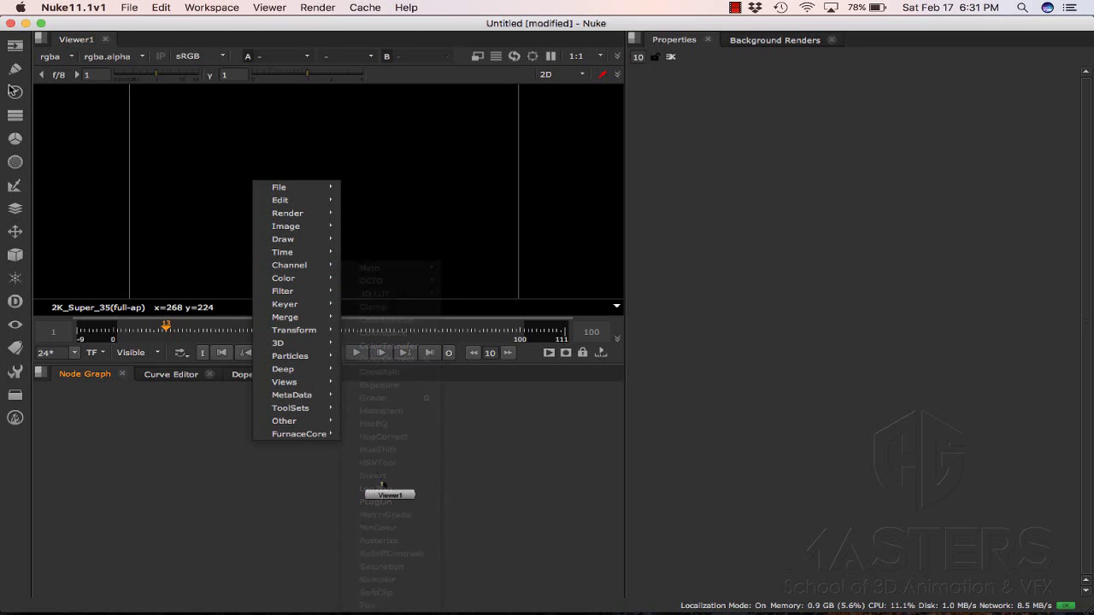
mouse_move(308, 229)
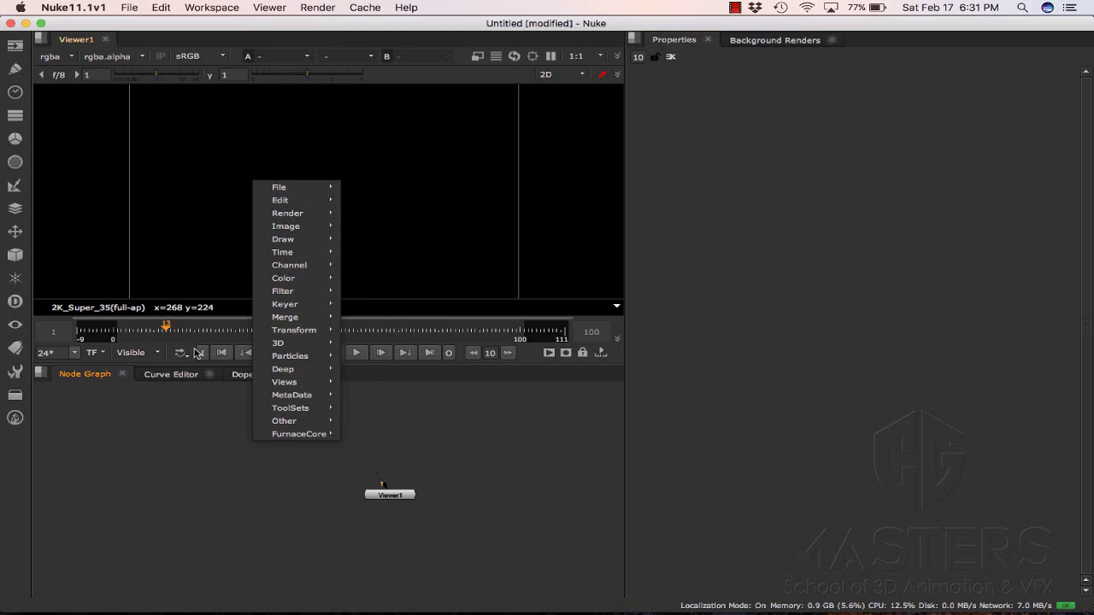
click(208, 435)
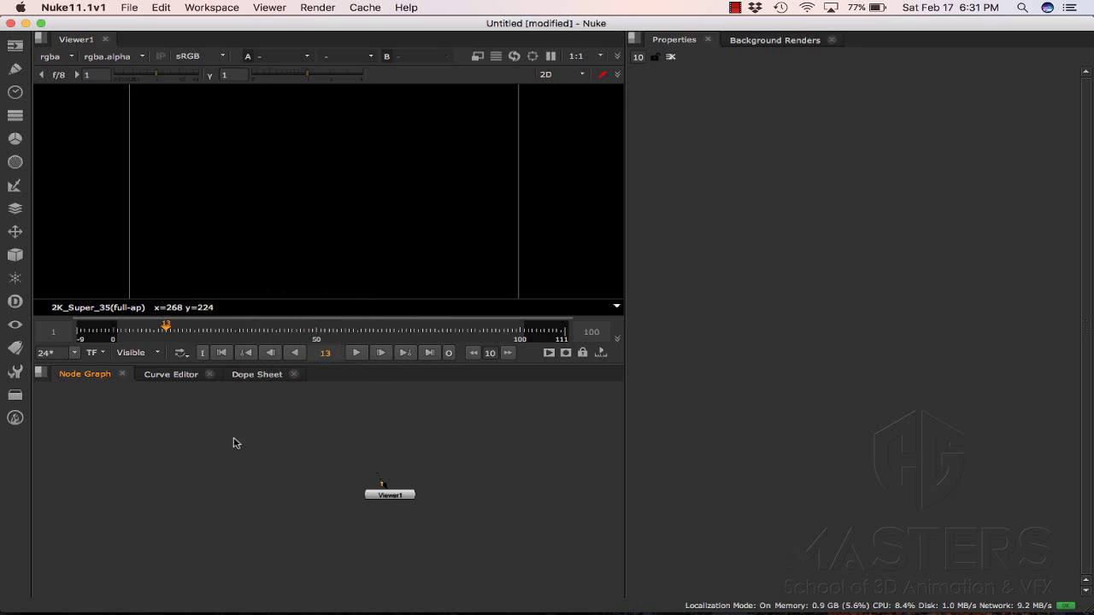
Step: Find a Blur node by searching for "blur", add it to the node graph and delete it
key(Tab)
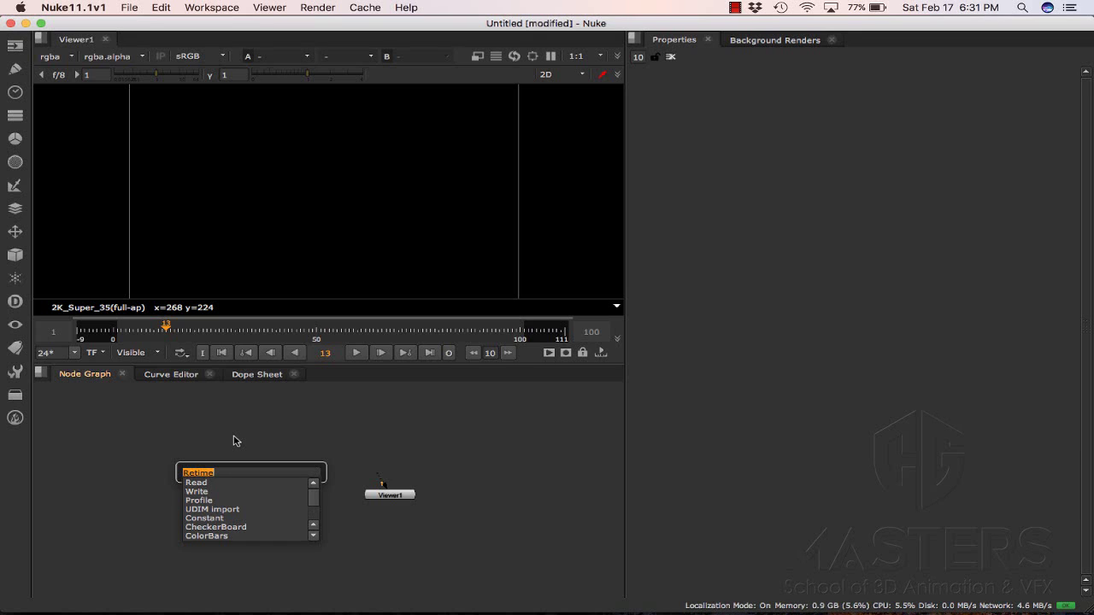
text(blur)
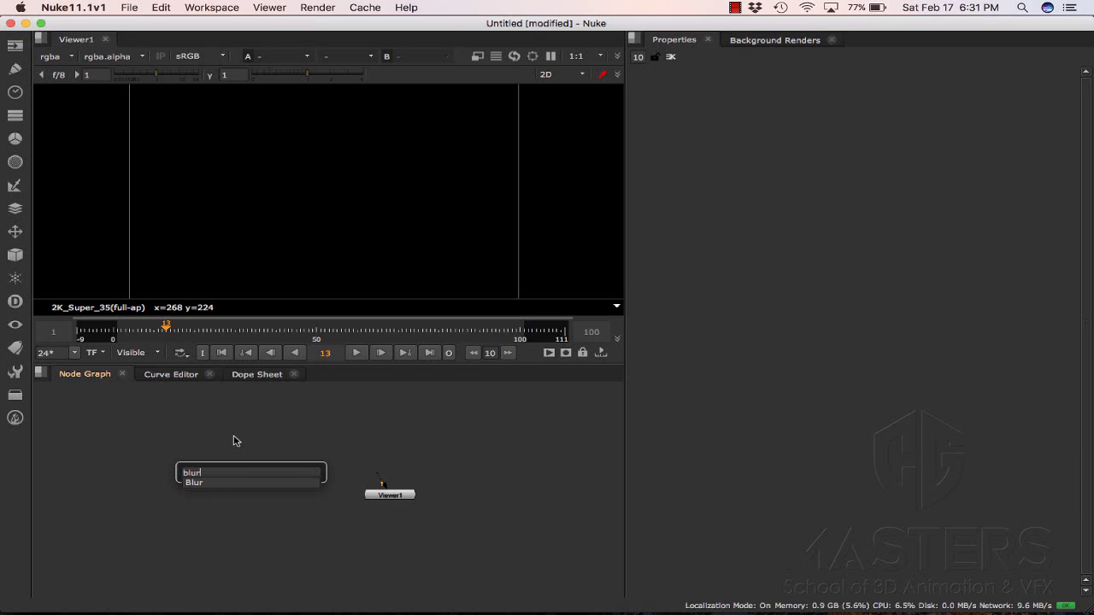
key(Return)
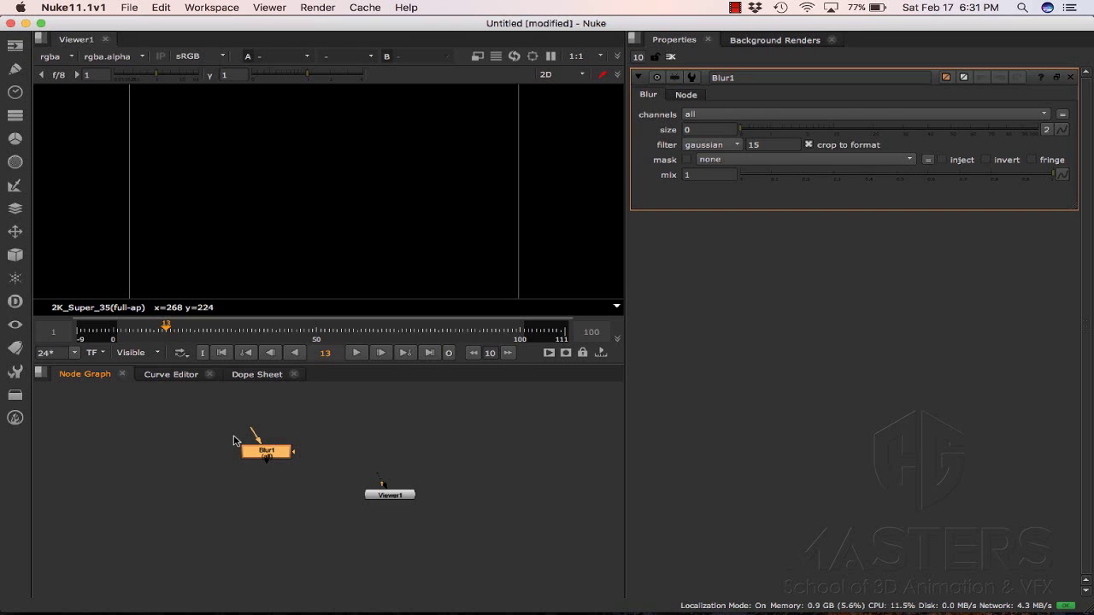
key(Delete)
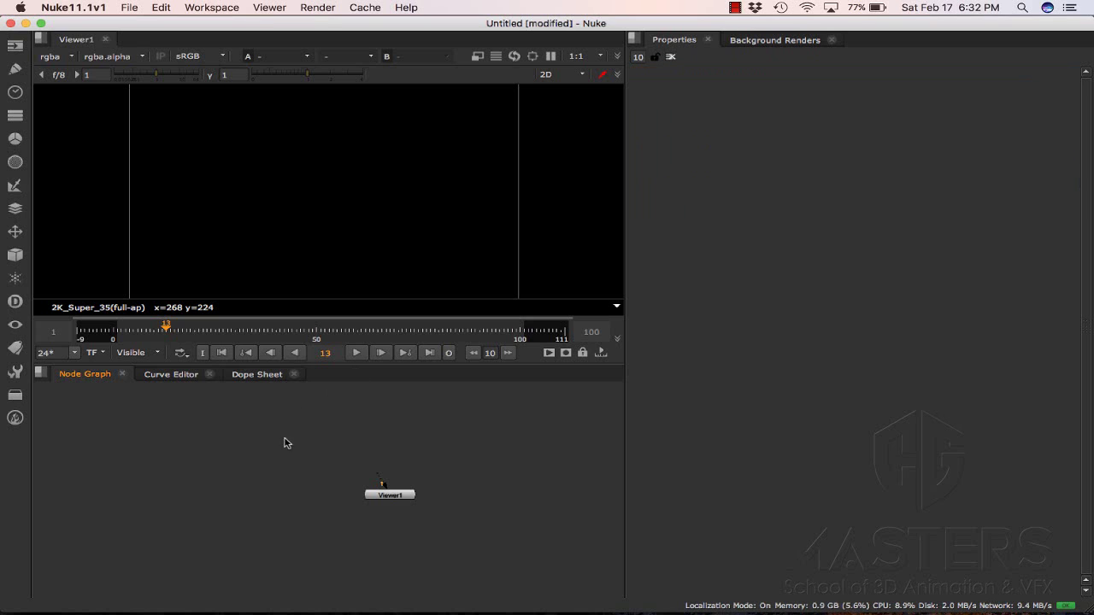
Step: Import the CostaRica.mov clip from the Desktop with a Read node
click(15, 48)
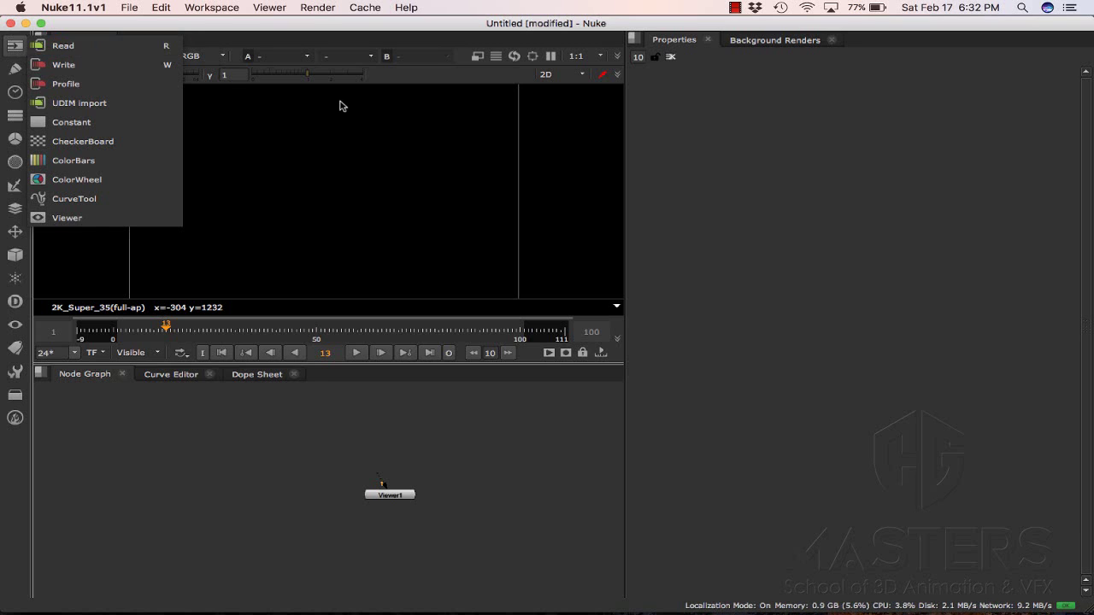
click(88, 47)
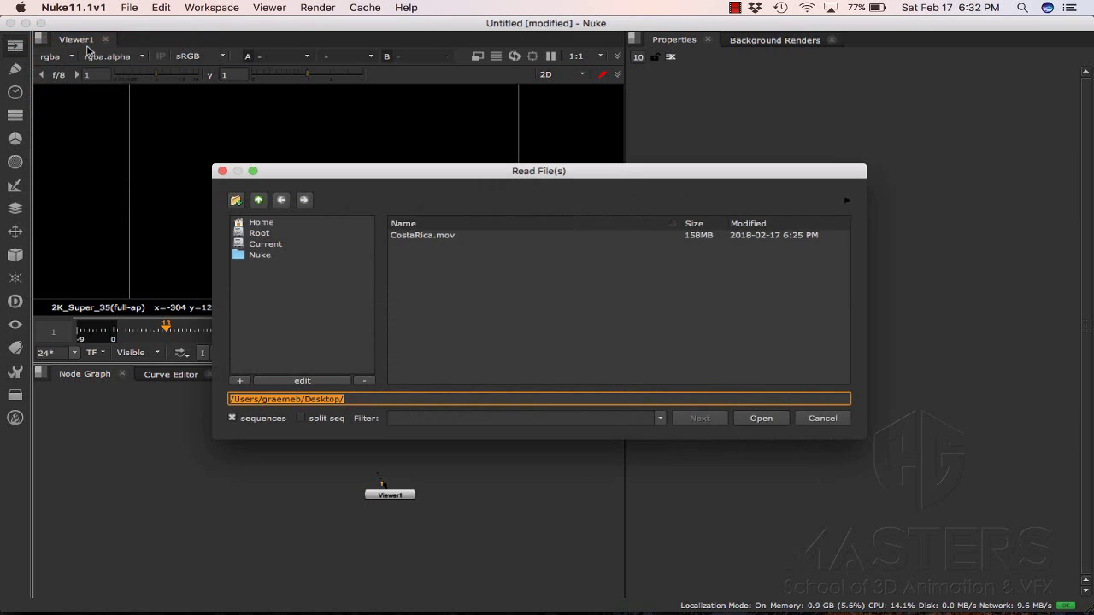
click(438, 244)
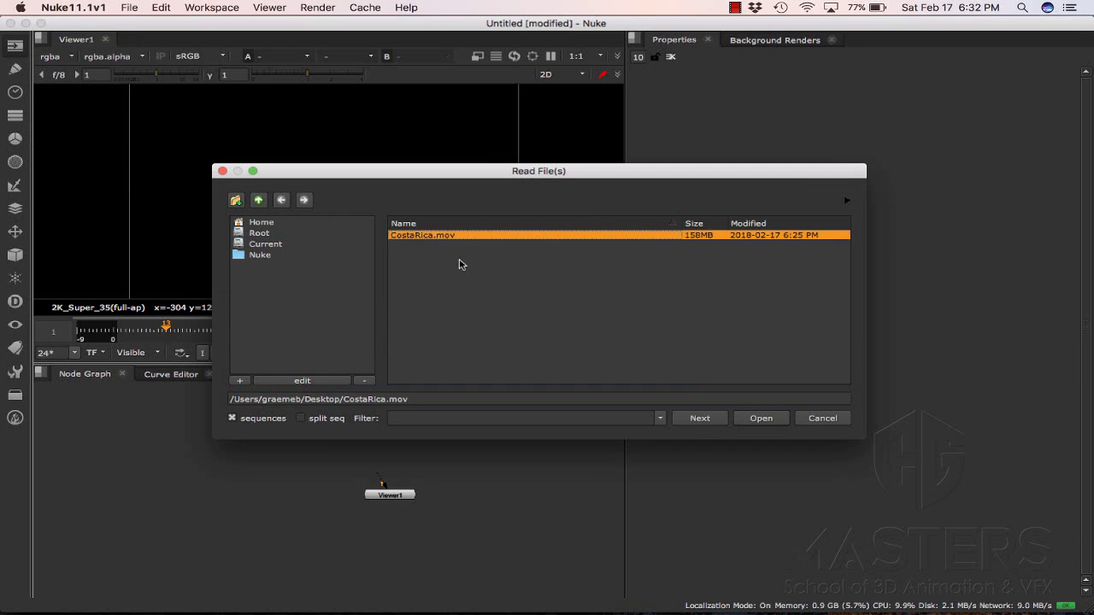
click(762, 419)
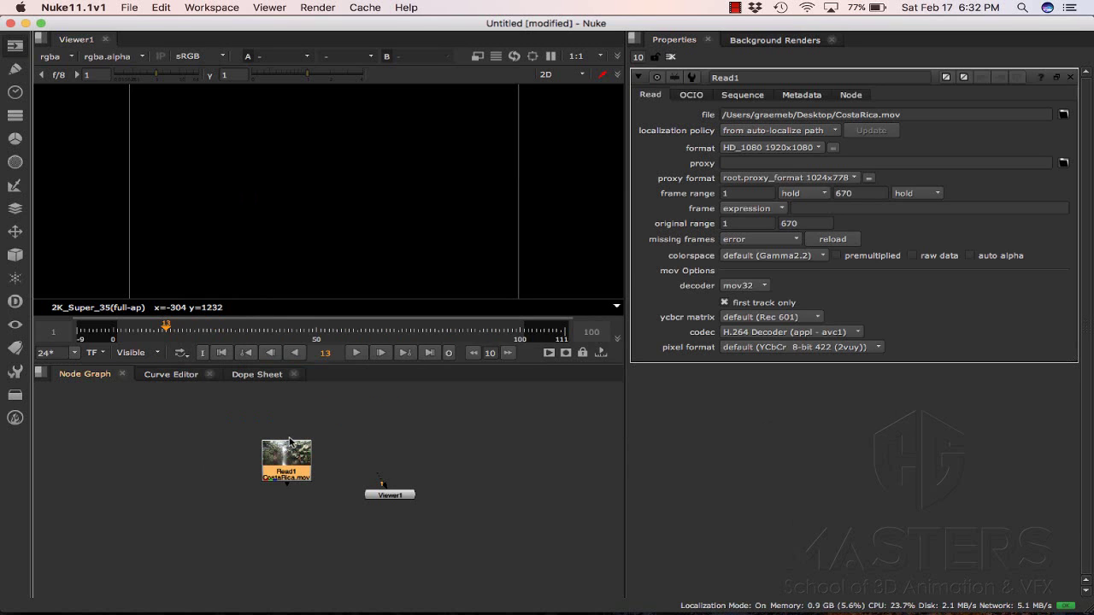
drag(333, 426, 237, 508)
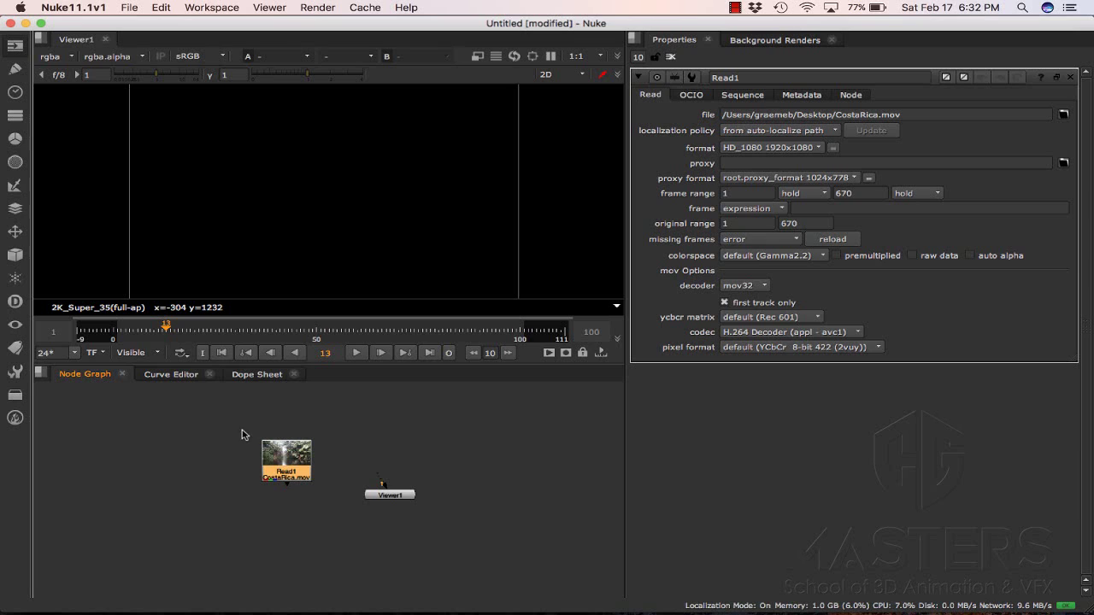
drag(242, 427, 327, 499)
drag(445, 121, 216, 245)
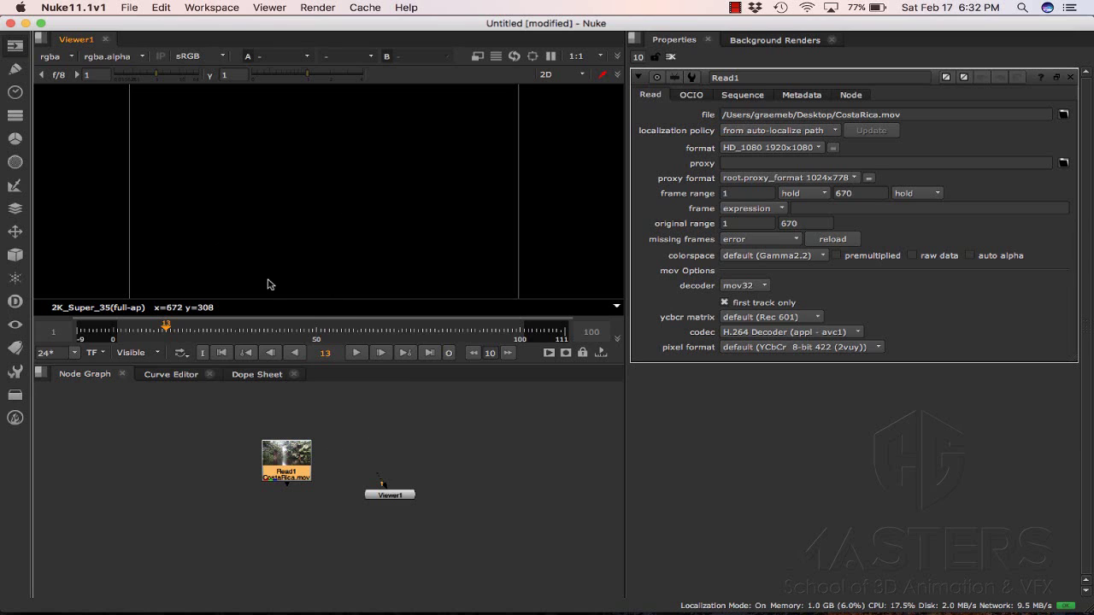
drag(223, 413, 338, 500)
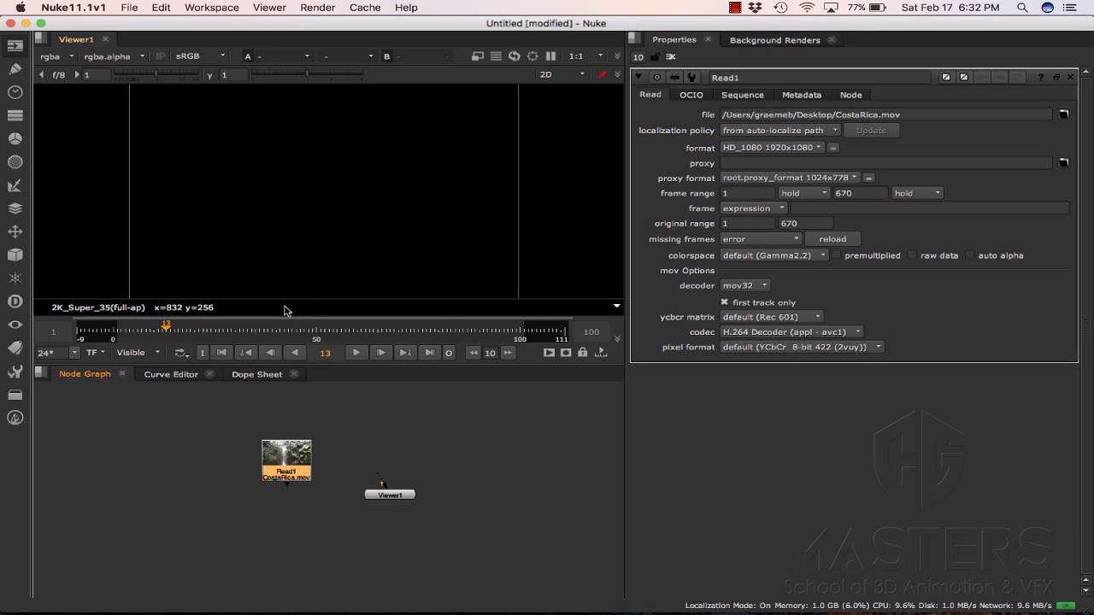
Step: Place the Viewer node beside the CostaRica.mov Read node and connect the clip to the viewer
drag(382, 497, 402, 468)
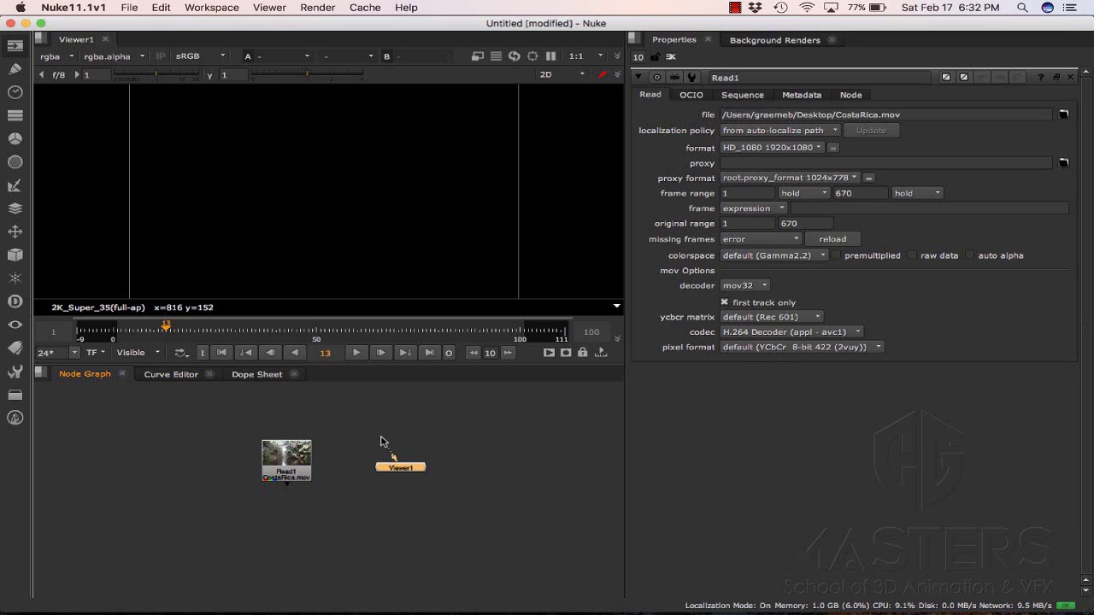
click(382, 454)
drag(391, 466, 215, 511)
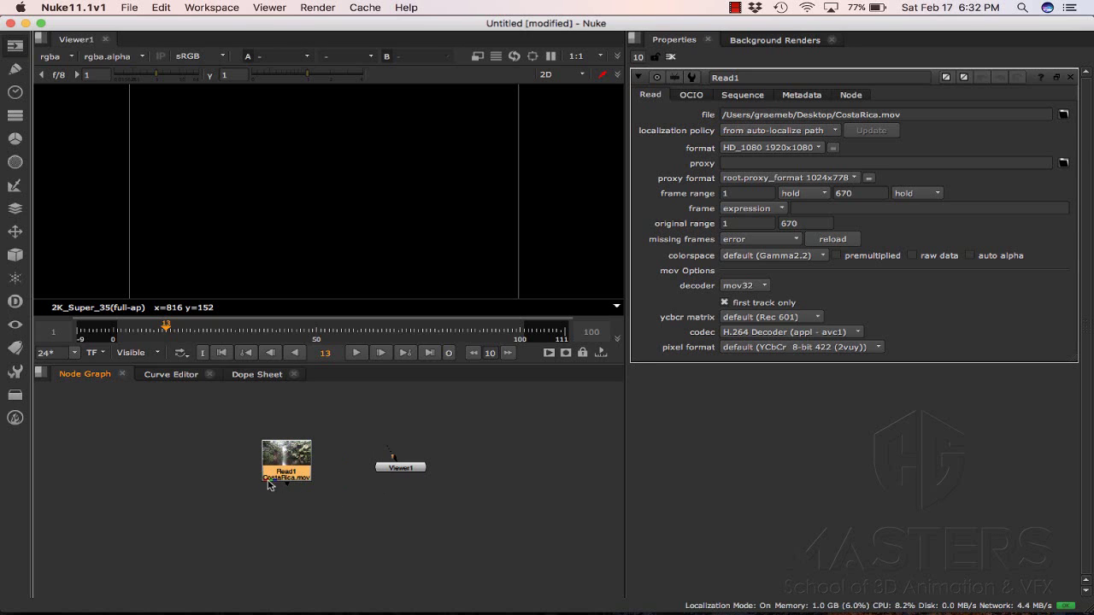
key(1)
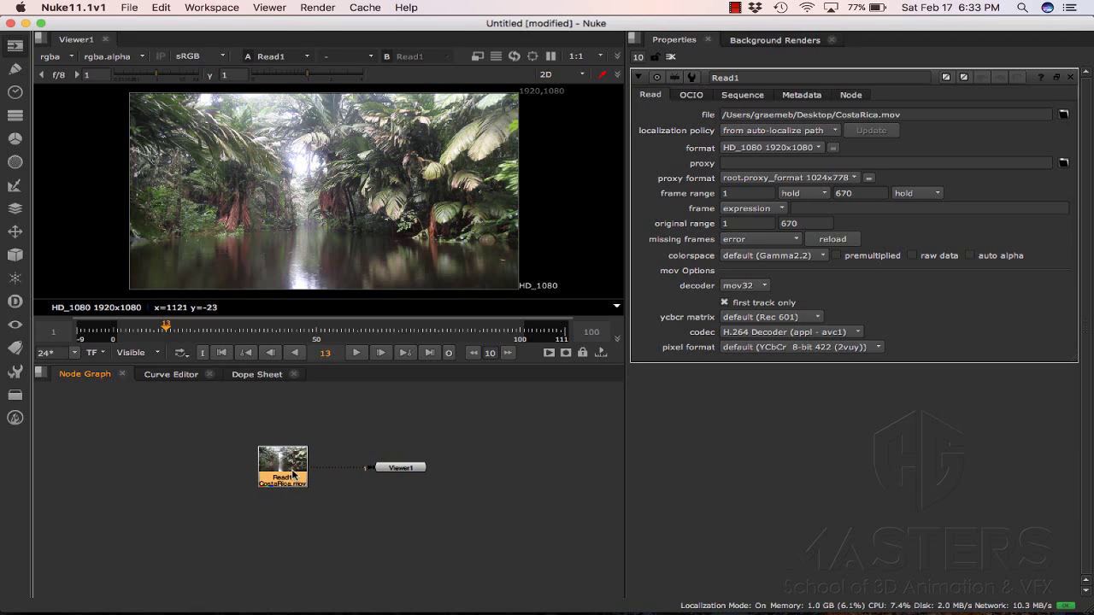
drag(244, 441, 324, 509)
drag(328, 506, 223, 425)
drag(220, 417, 324, 510)
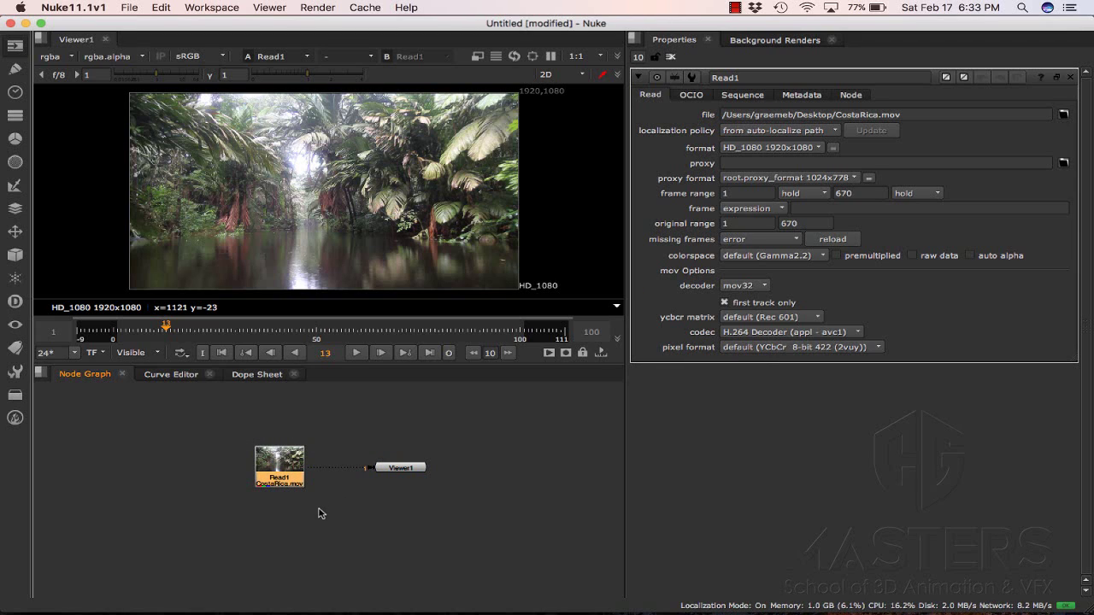
click(12, 48)
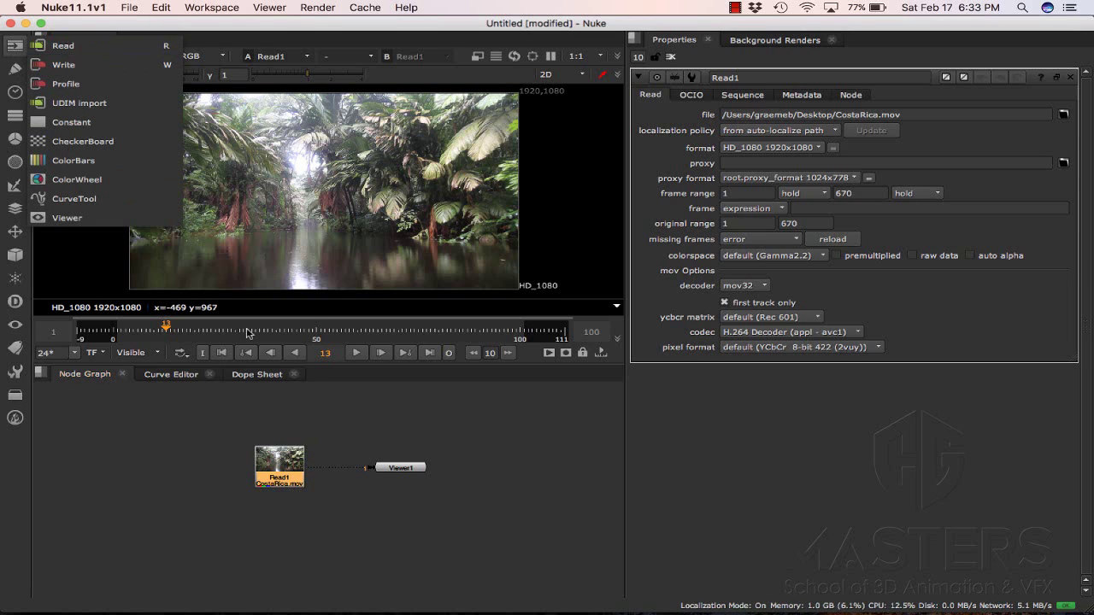
click(323, 427)
drag(225, 505, 328, 433)
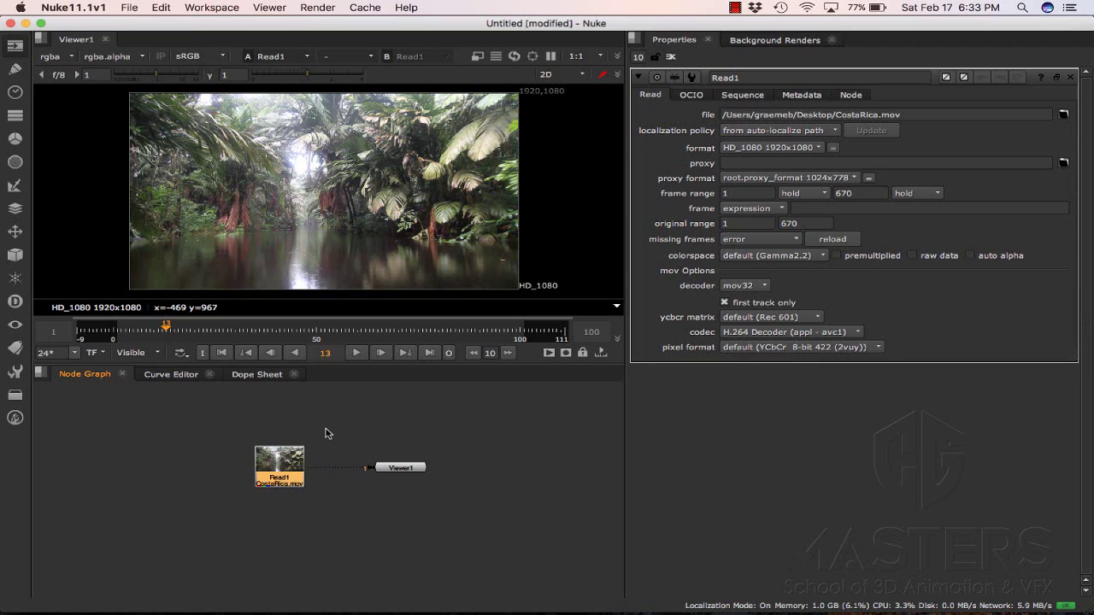
click(332, 453)
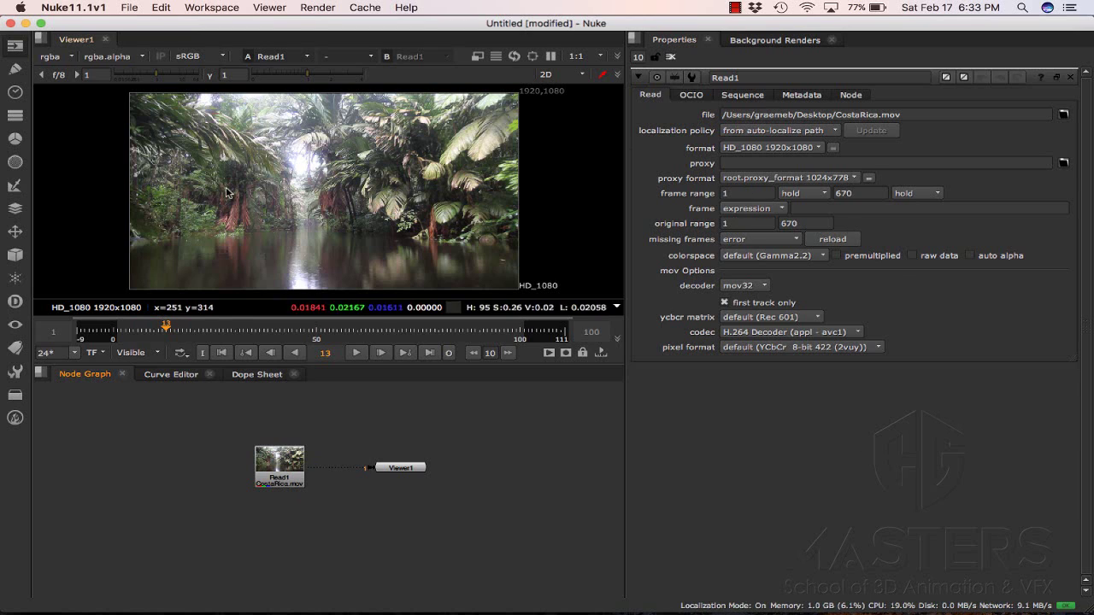
Step: Save the comp script to the Desktop folder under the name Tutorial
click(129, 8)
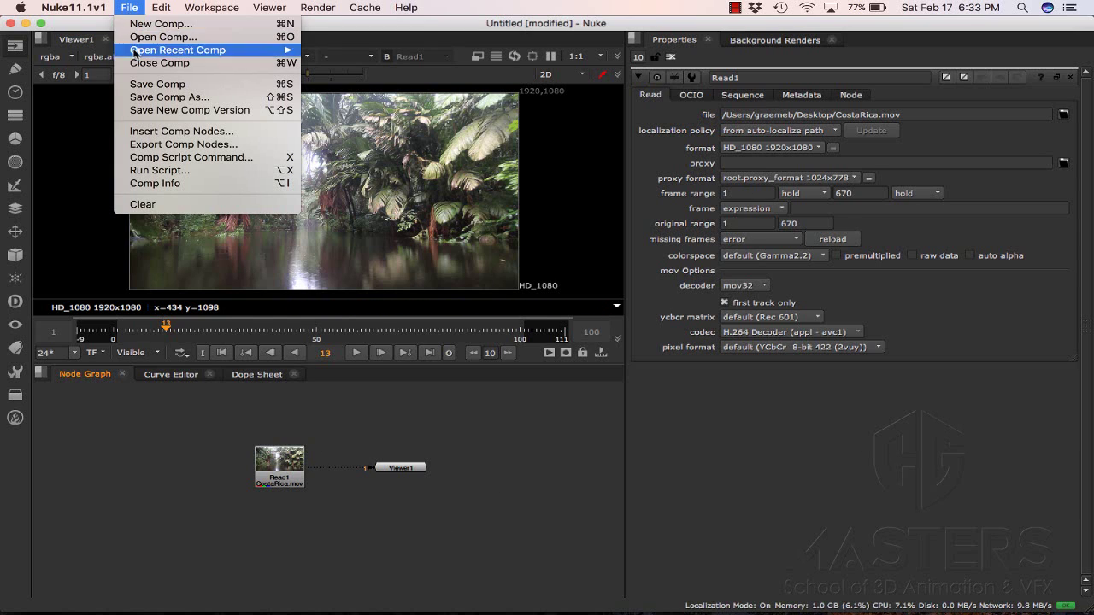
click(157, 86)
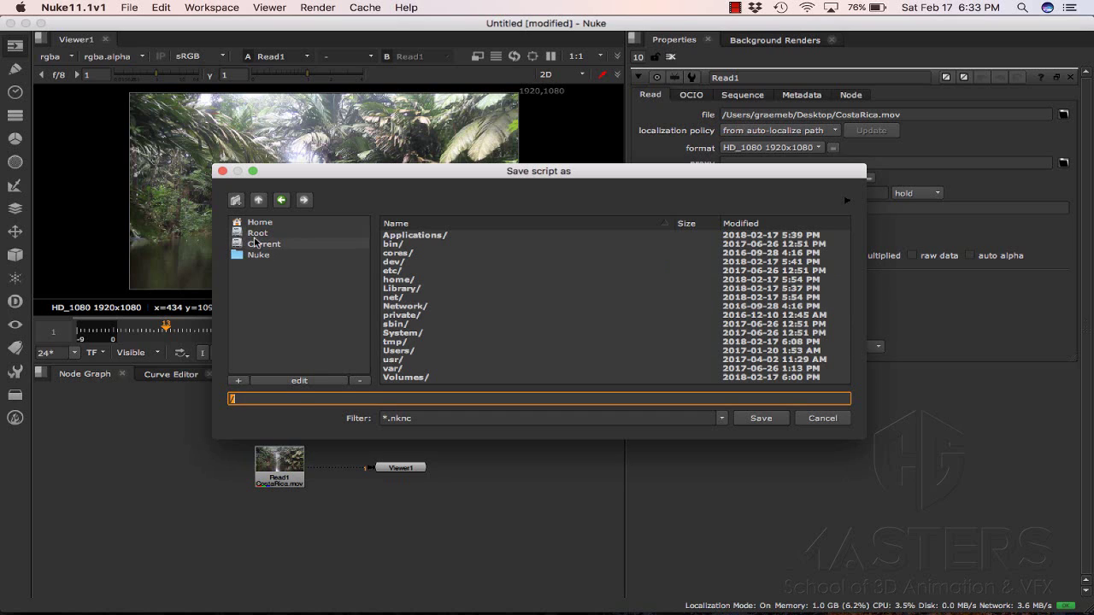
click(258, 223)
double_click(403, 245)
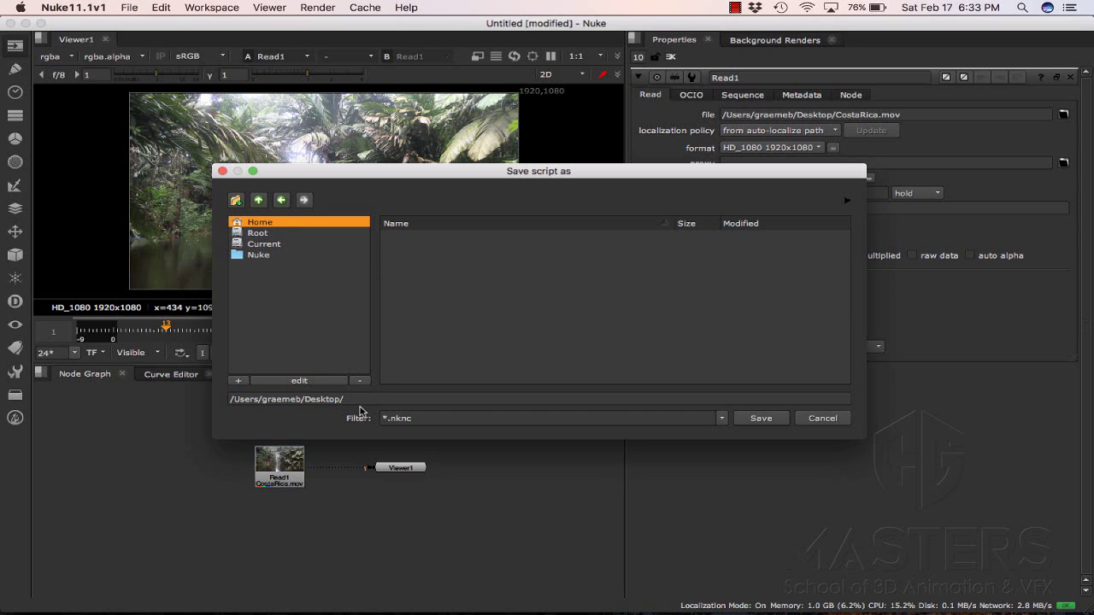
click(365, 403)
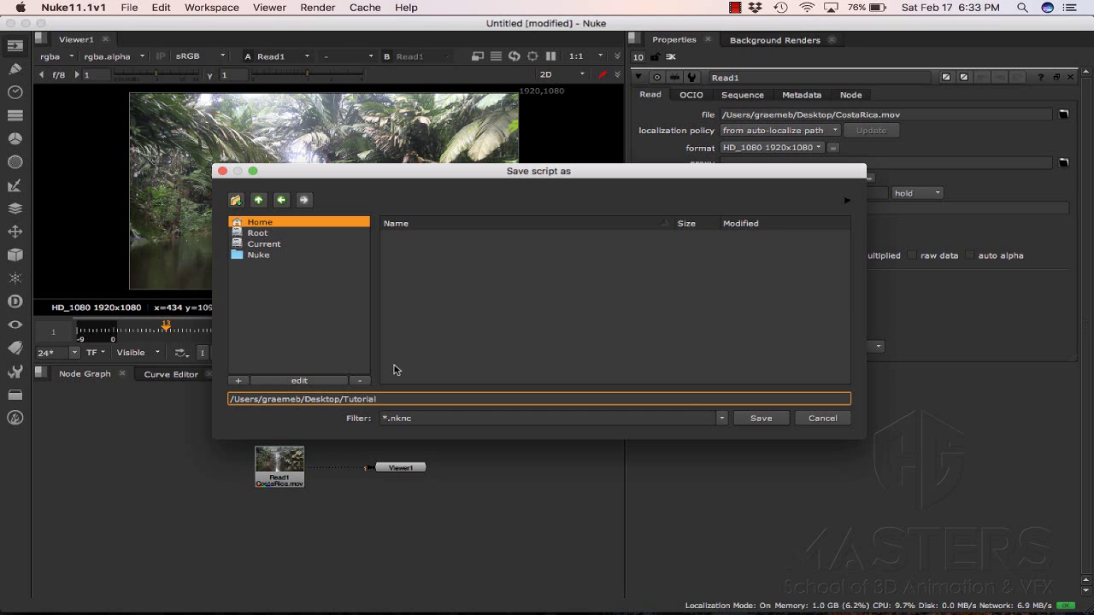
key(Return)
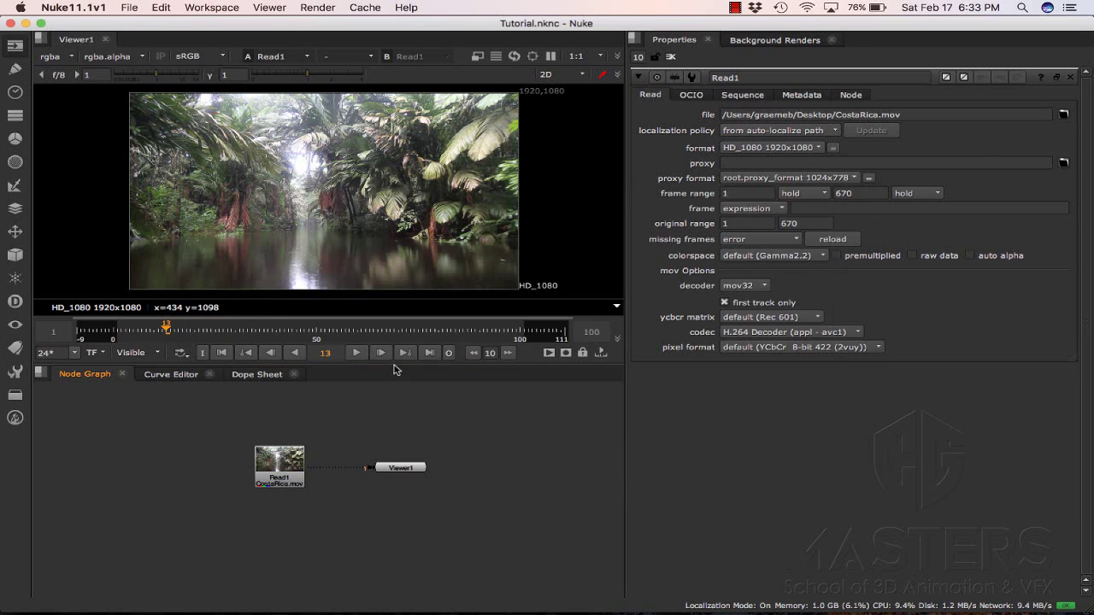